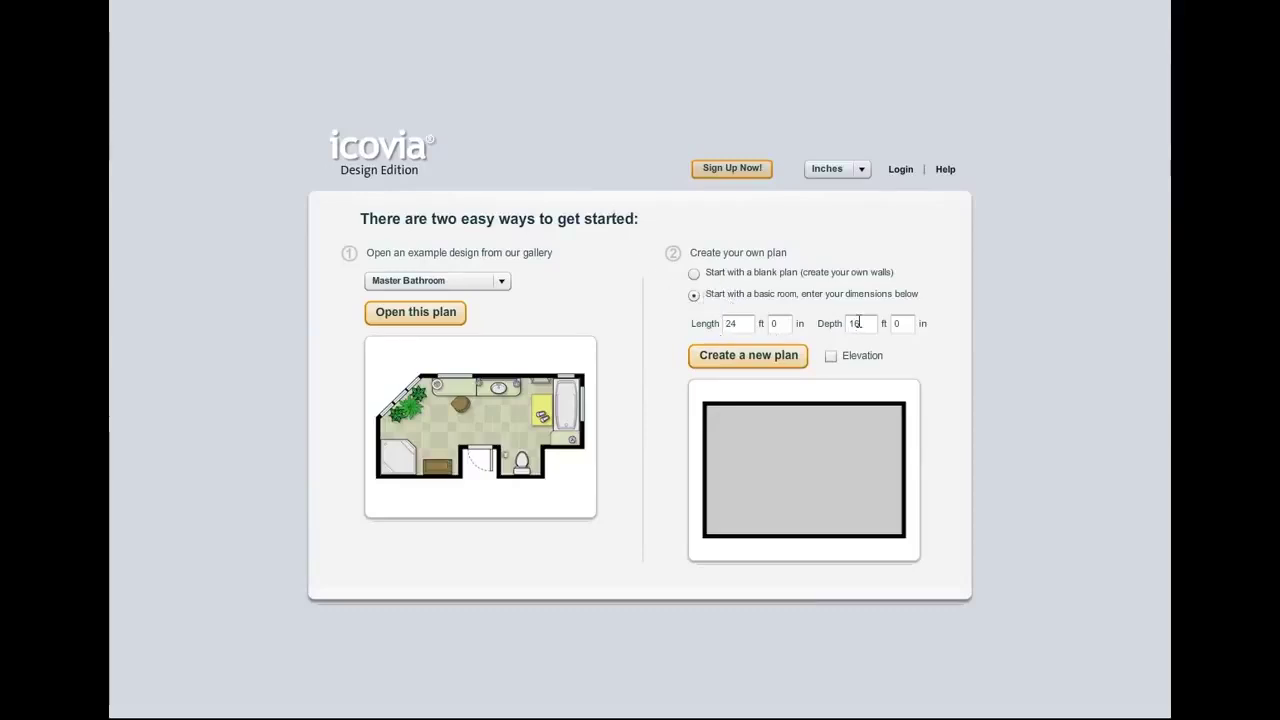
Step: Create the plan with a basic 24 × 16 ft room of 384 sq ft
click(748, 355)
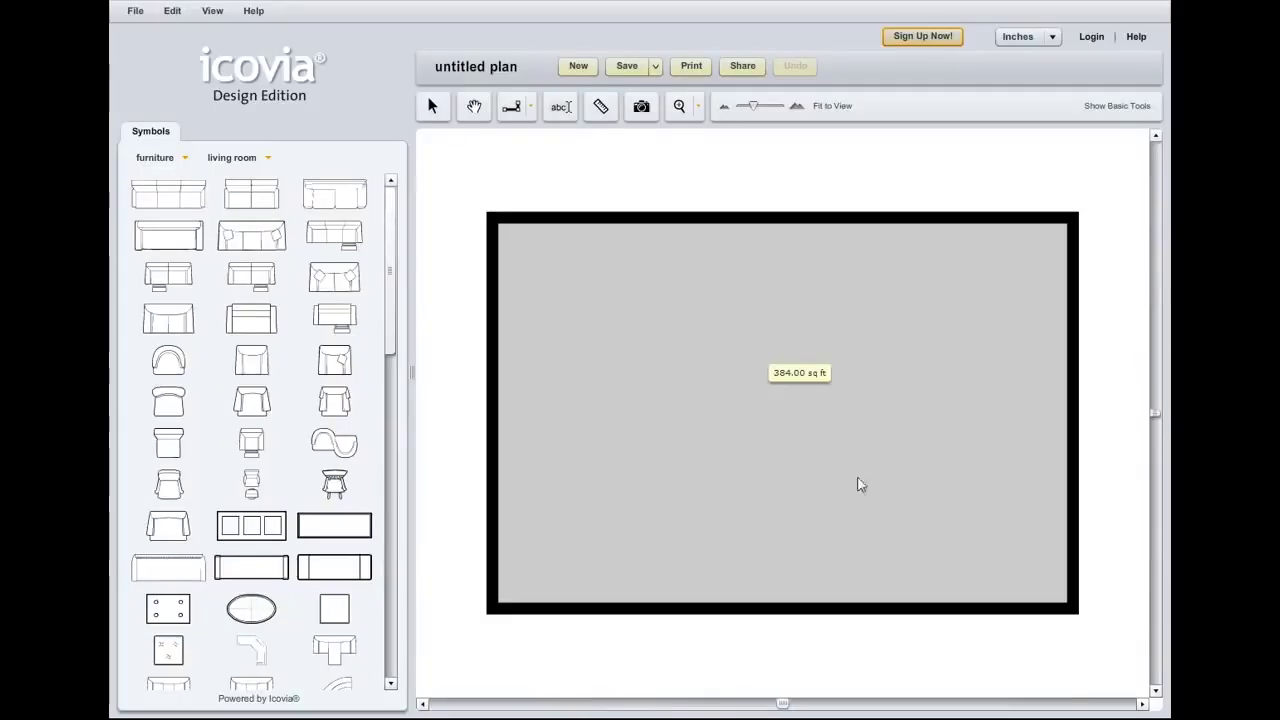
Step: Select the room's floor and bring up its floor-pattern choices
click(885, 418)
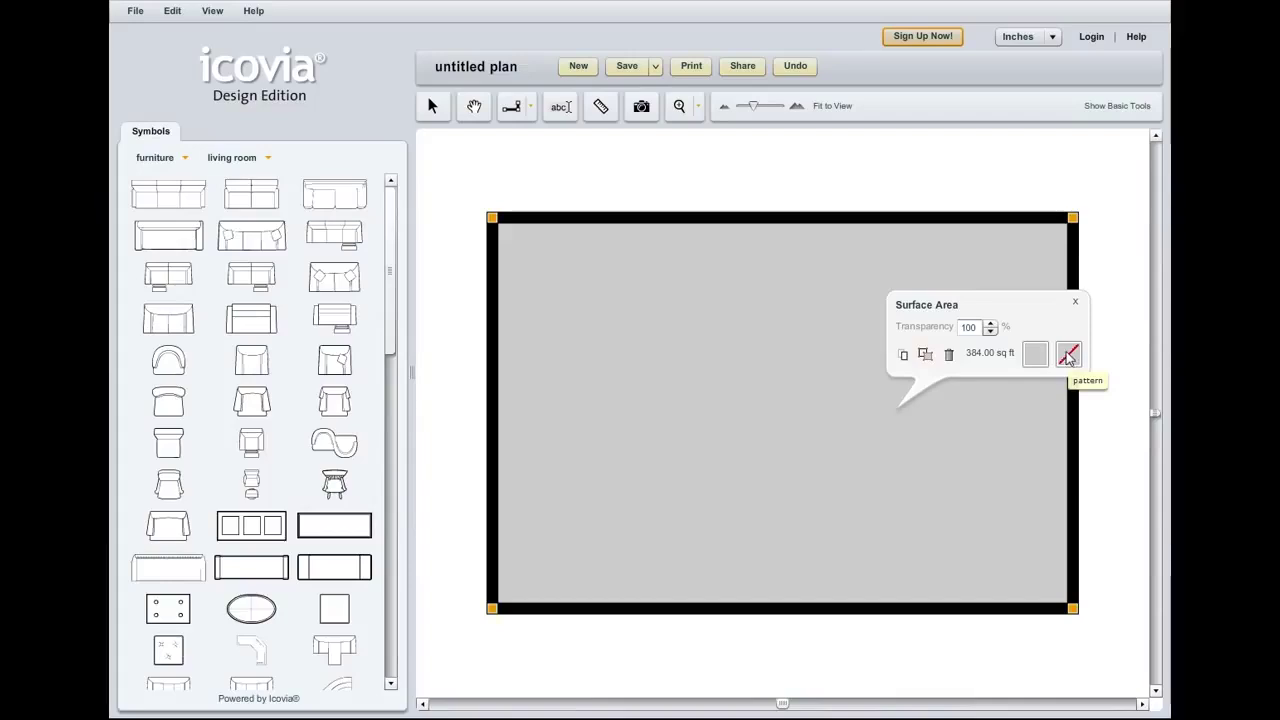
click(1068, 358)
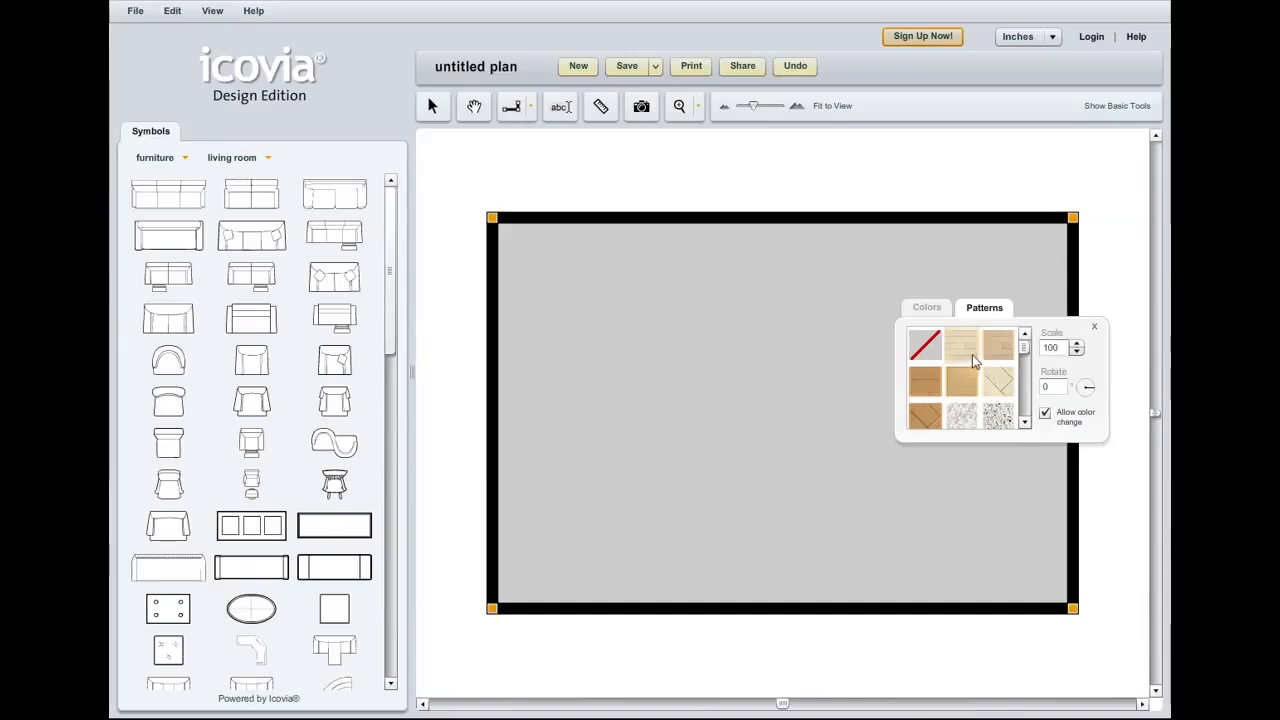
Step: Apply the light wood-plank pattern, at scale 100, to the room floor
click(1024, 424)
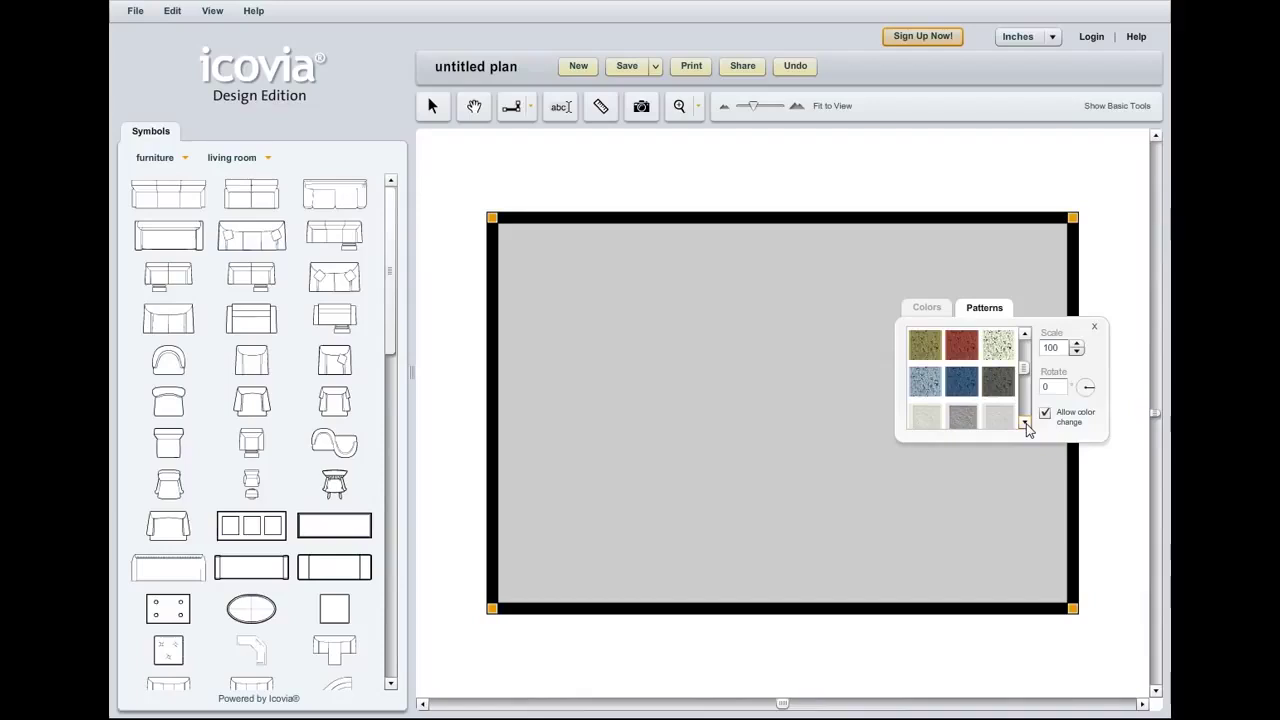
click(1025, 424)
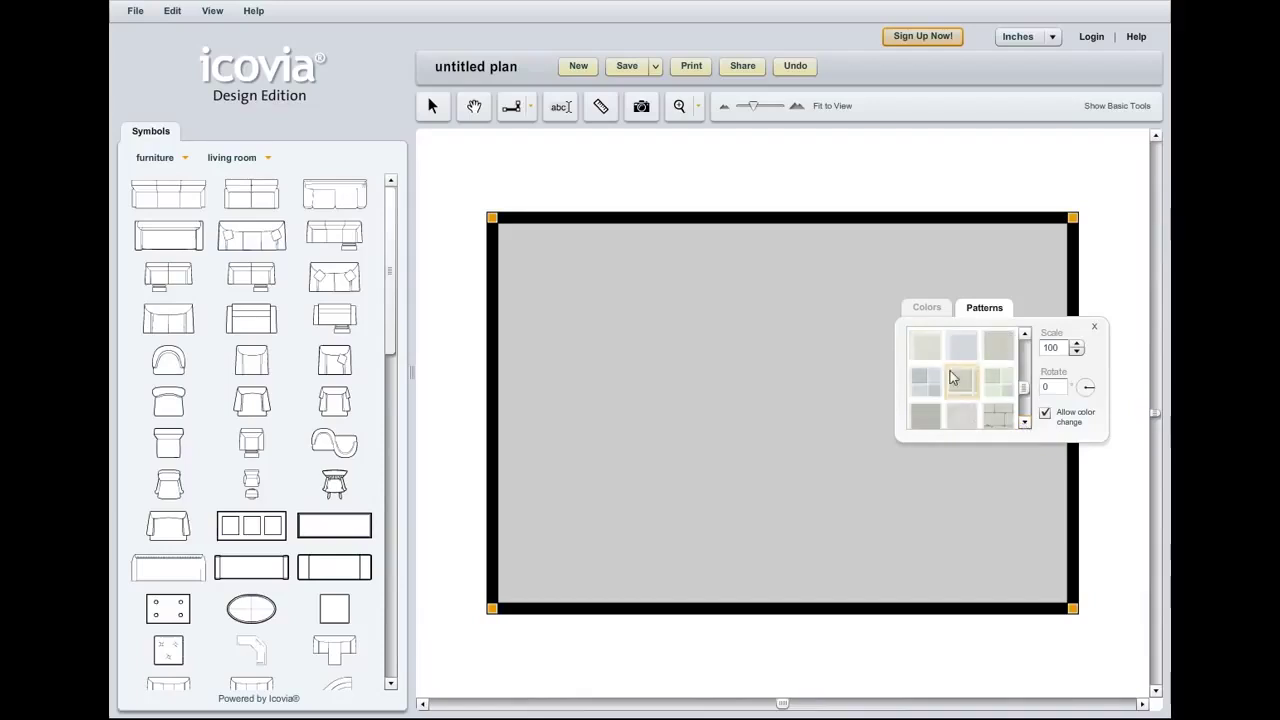
click(1024, 424)
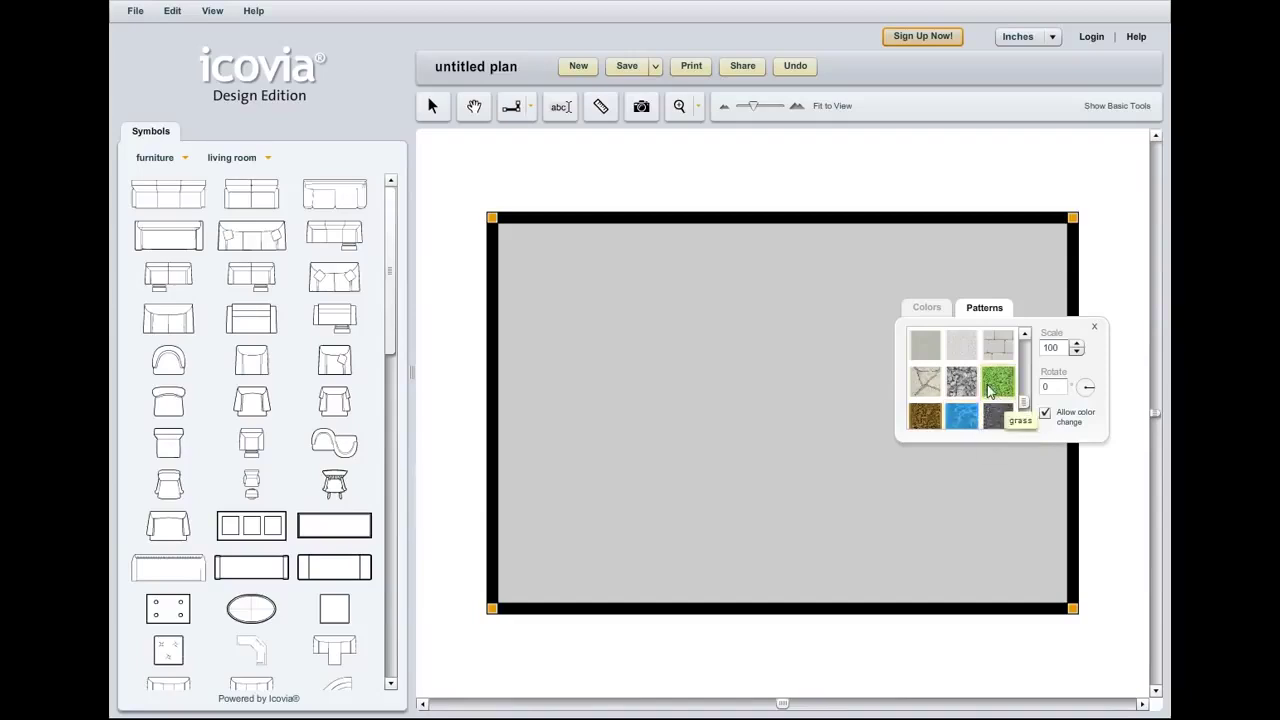
click(1045, 412)
drag(1024, 404, 1022, 343)
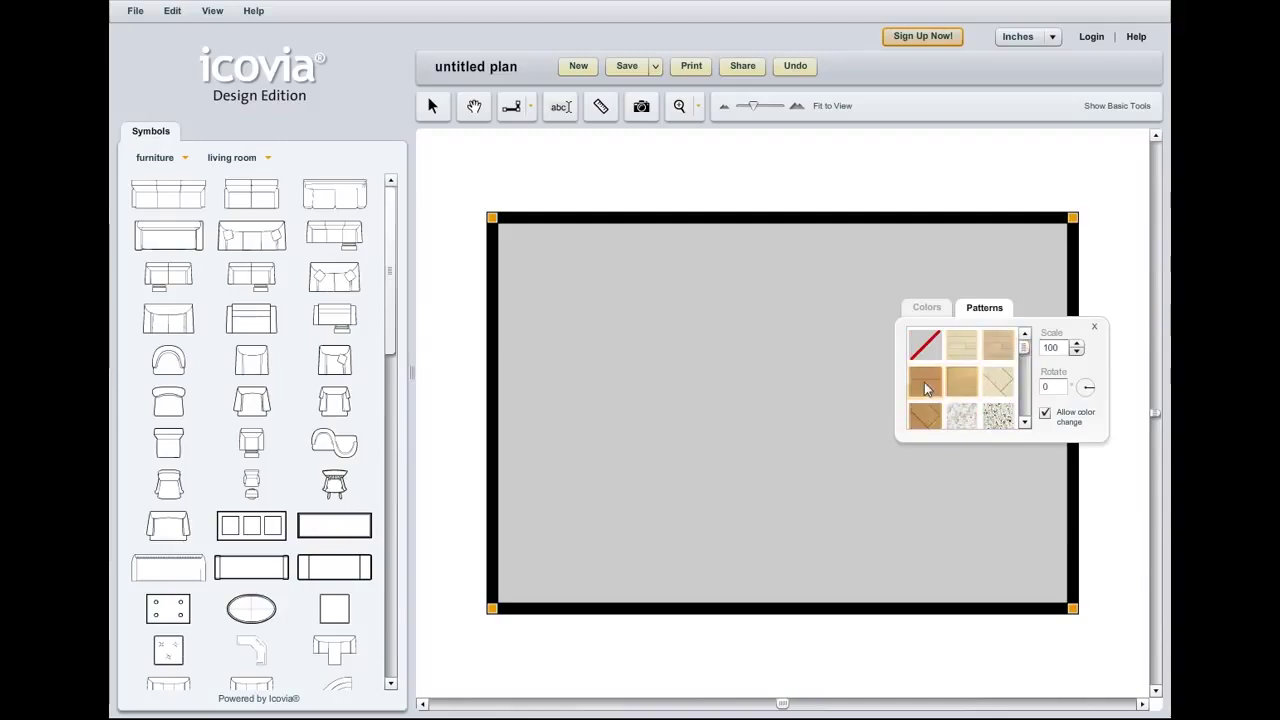
click(925, 382)
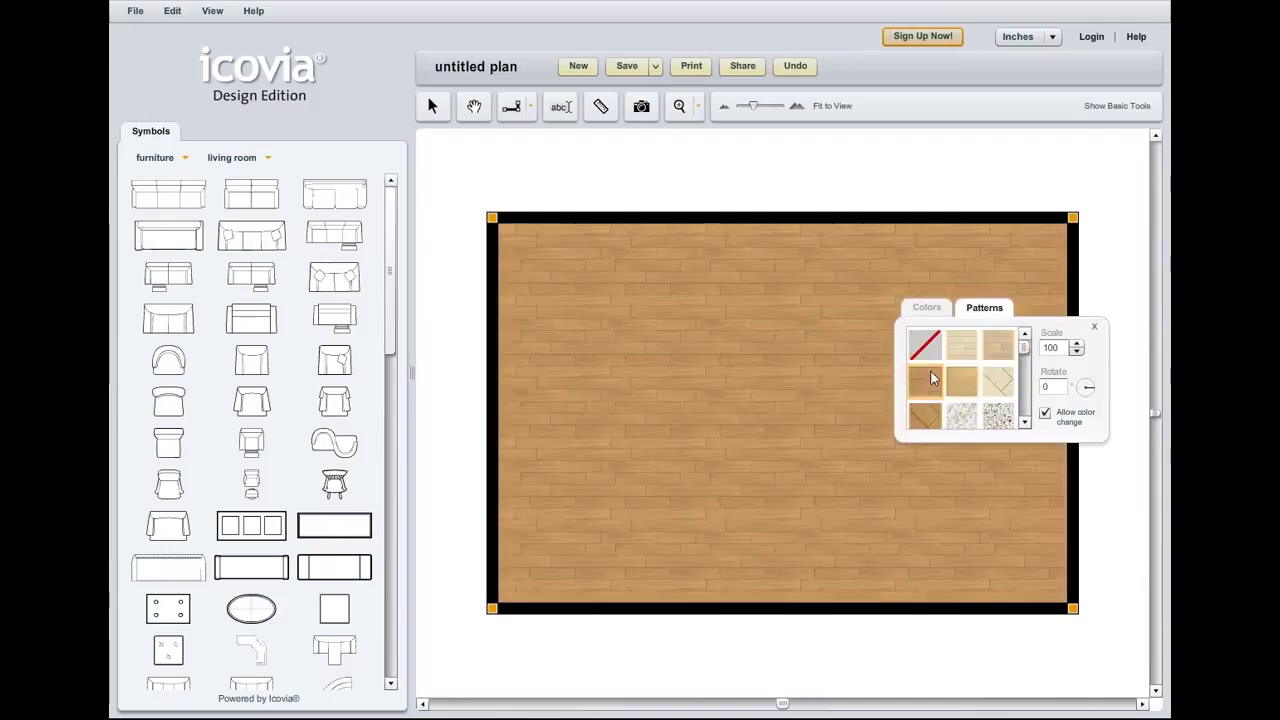
Step: Raise the floor plank scale to 160 and rotate the pattern 45 degrees
click(1077, 345)
click(1077, 345)
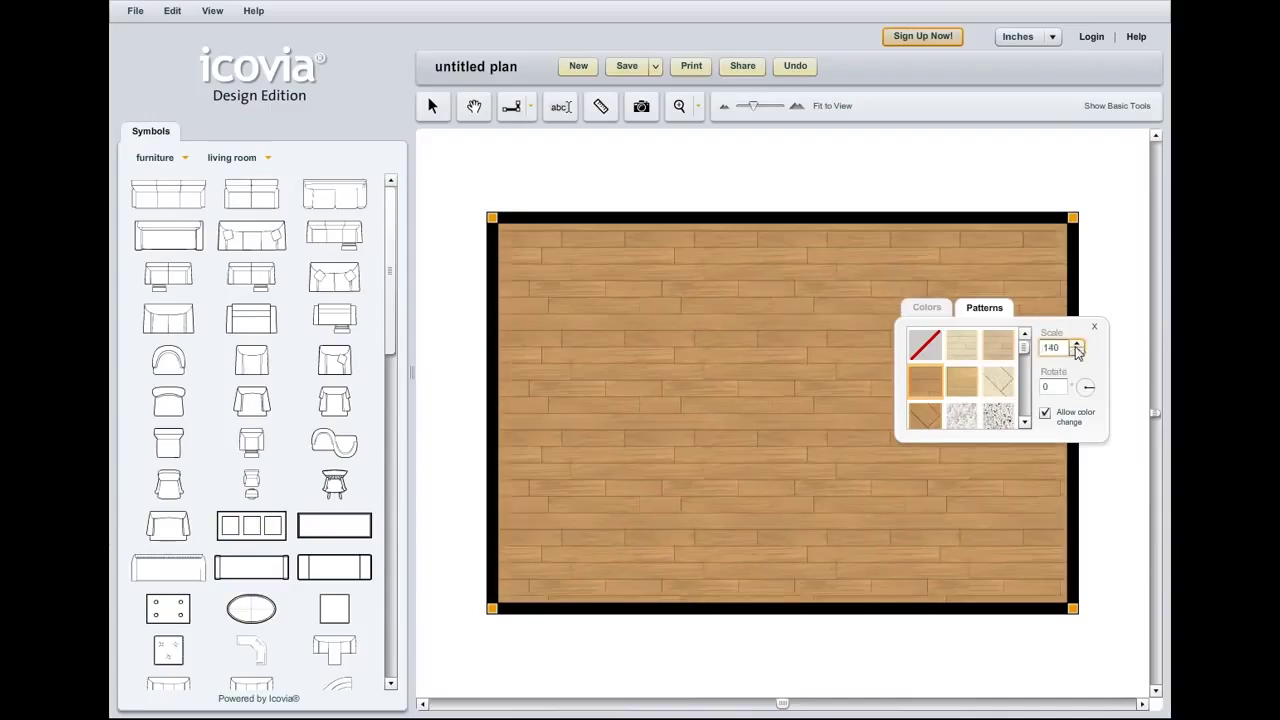
click(1077, 345)
click(1076, 345)
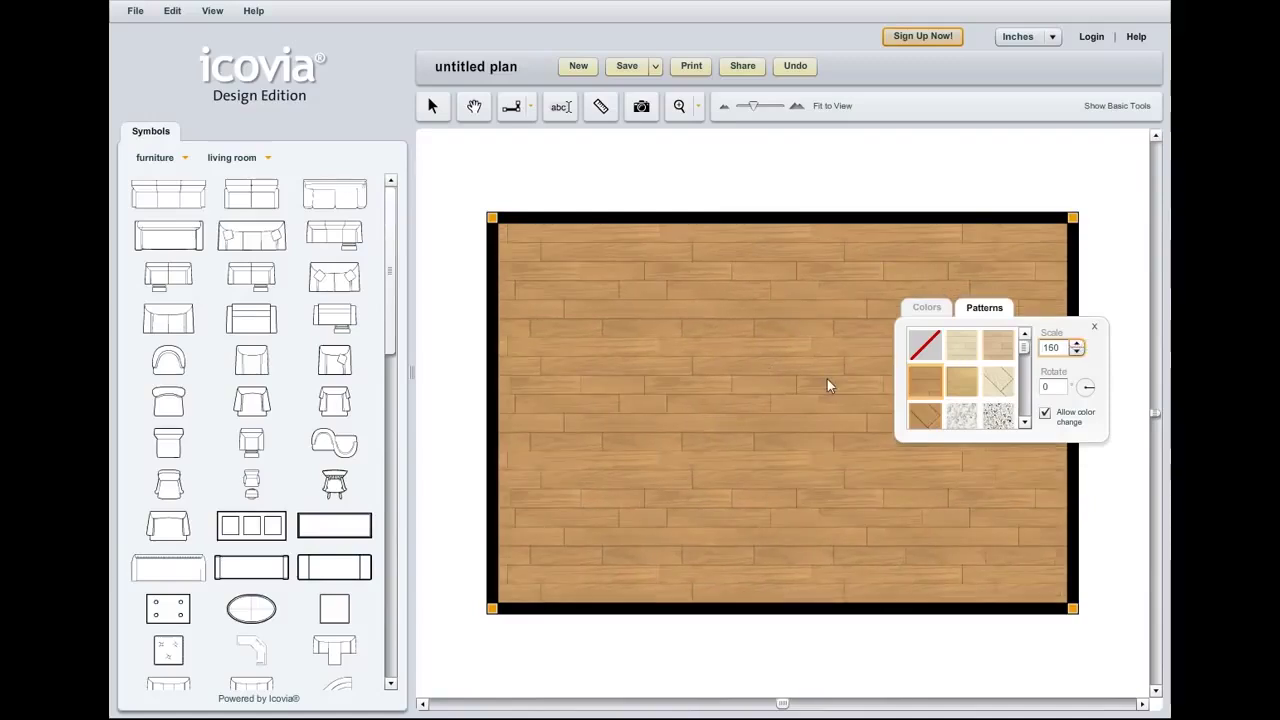
click(1050, 386)
click(1045, 388)
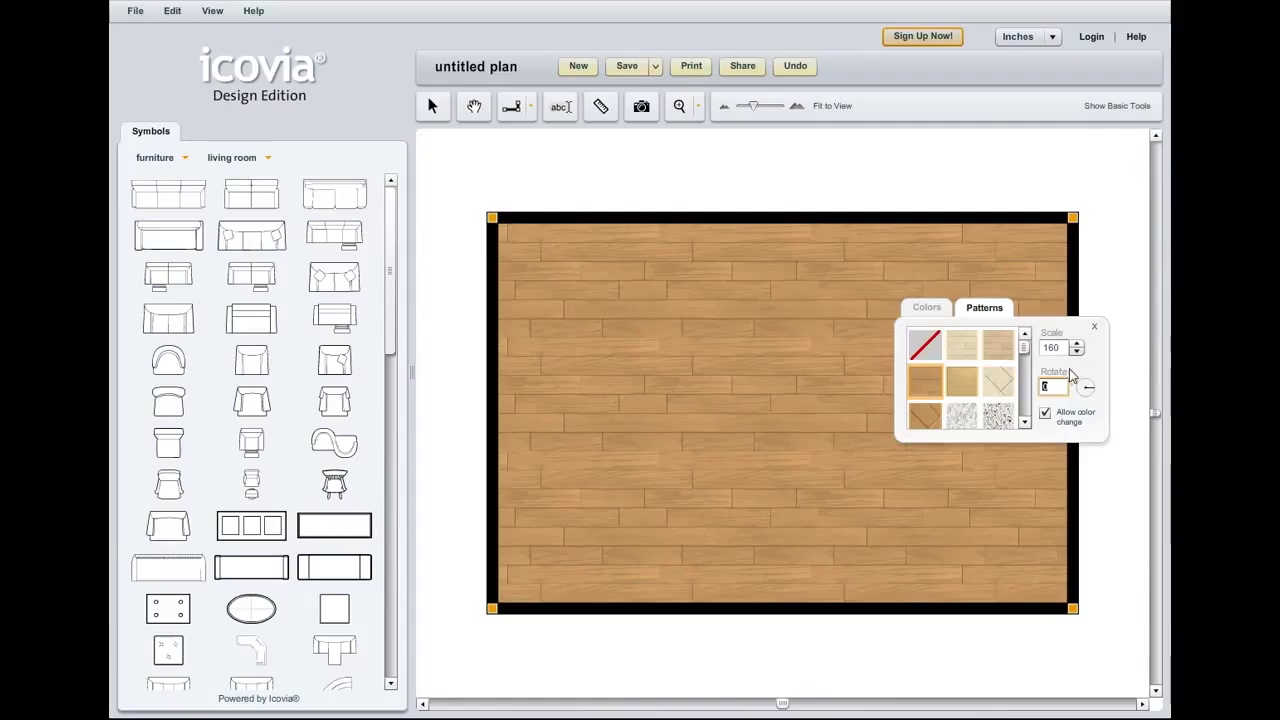
text(45)
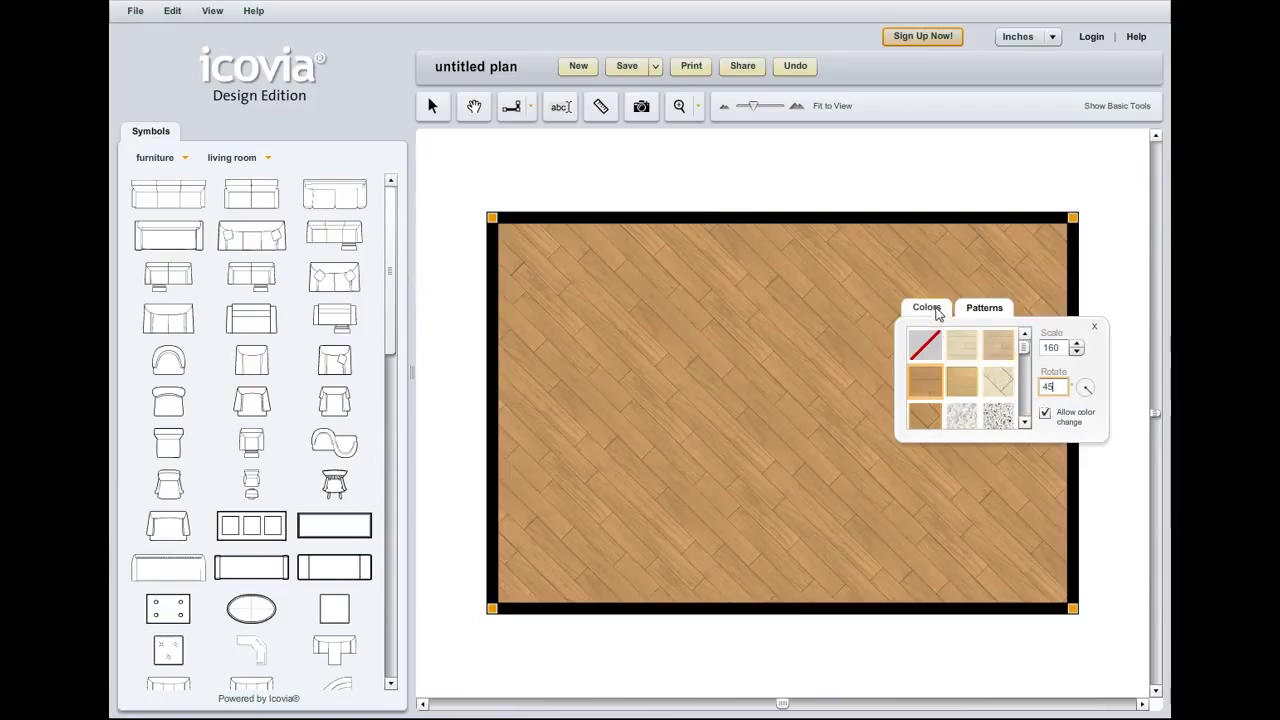
click(938, 314)
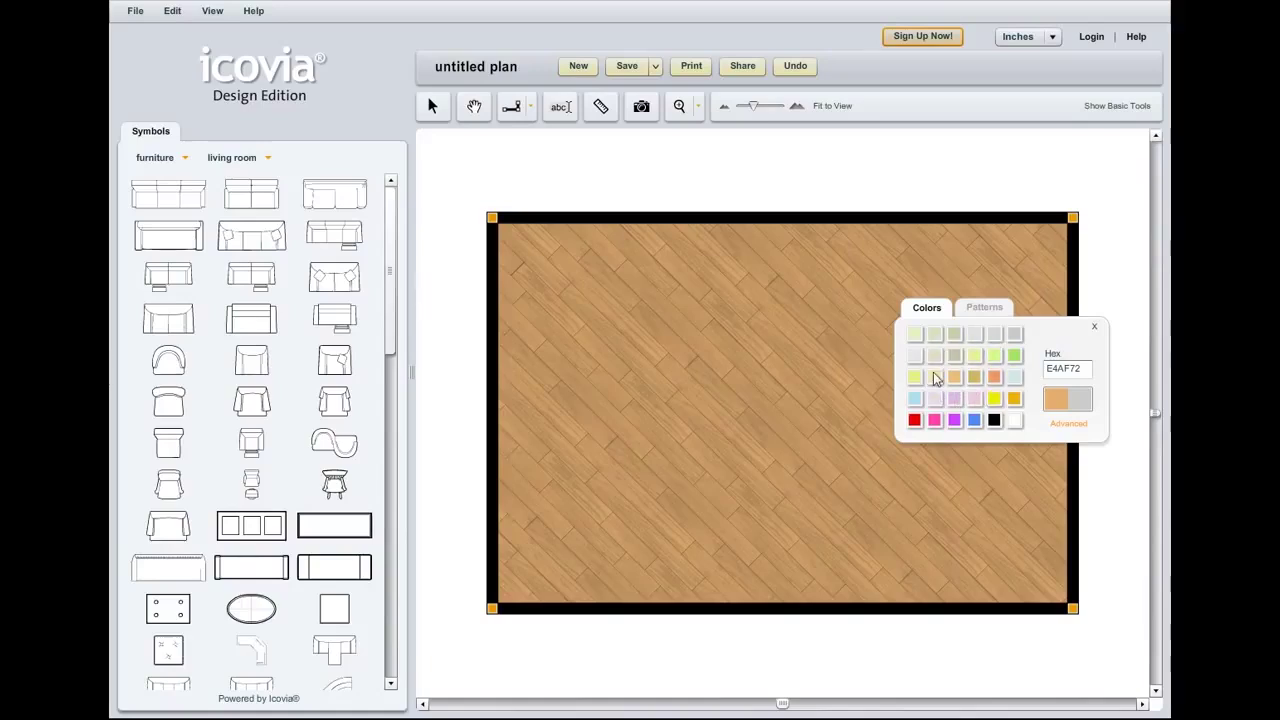
Step: Darken the floor tint to reddish-brown C48E65 with the Advanced picker, then close the settings
click(1068, 426)
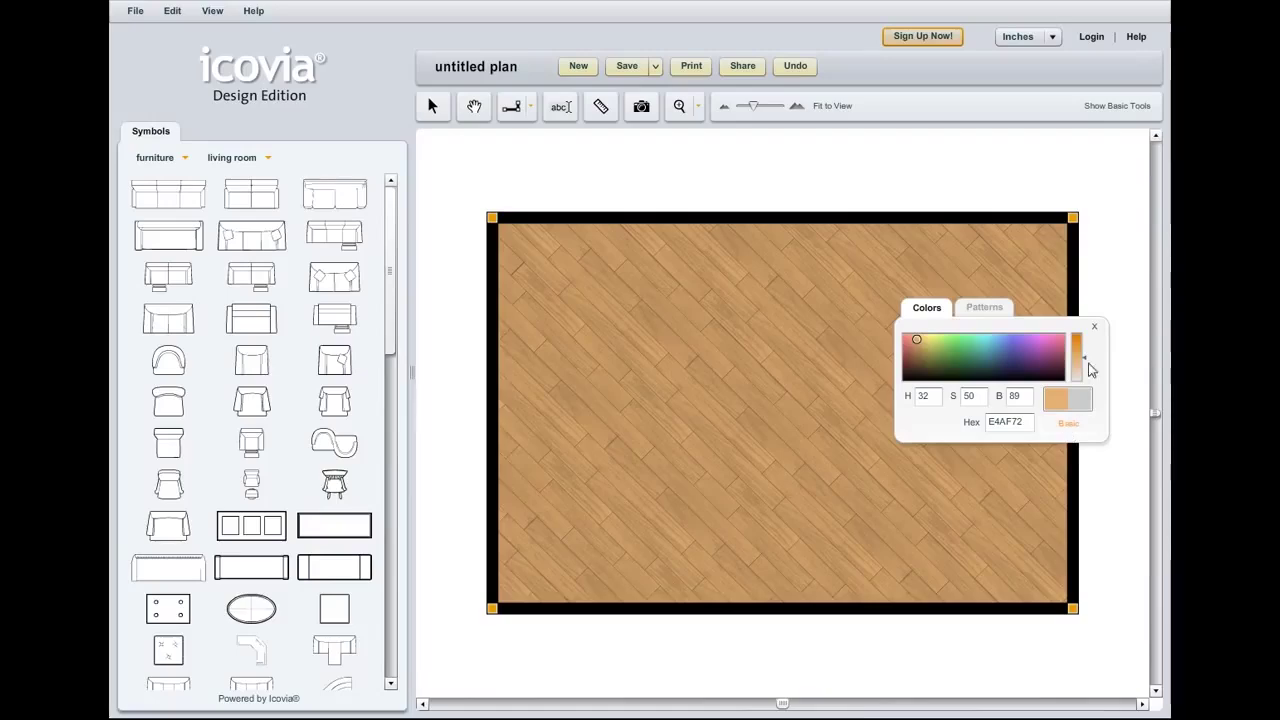
drag(1083, 360, 1081, 366)
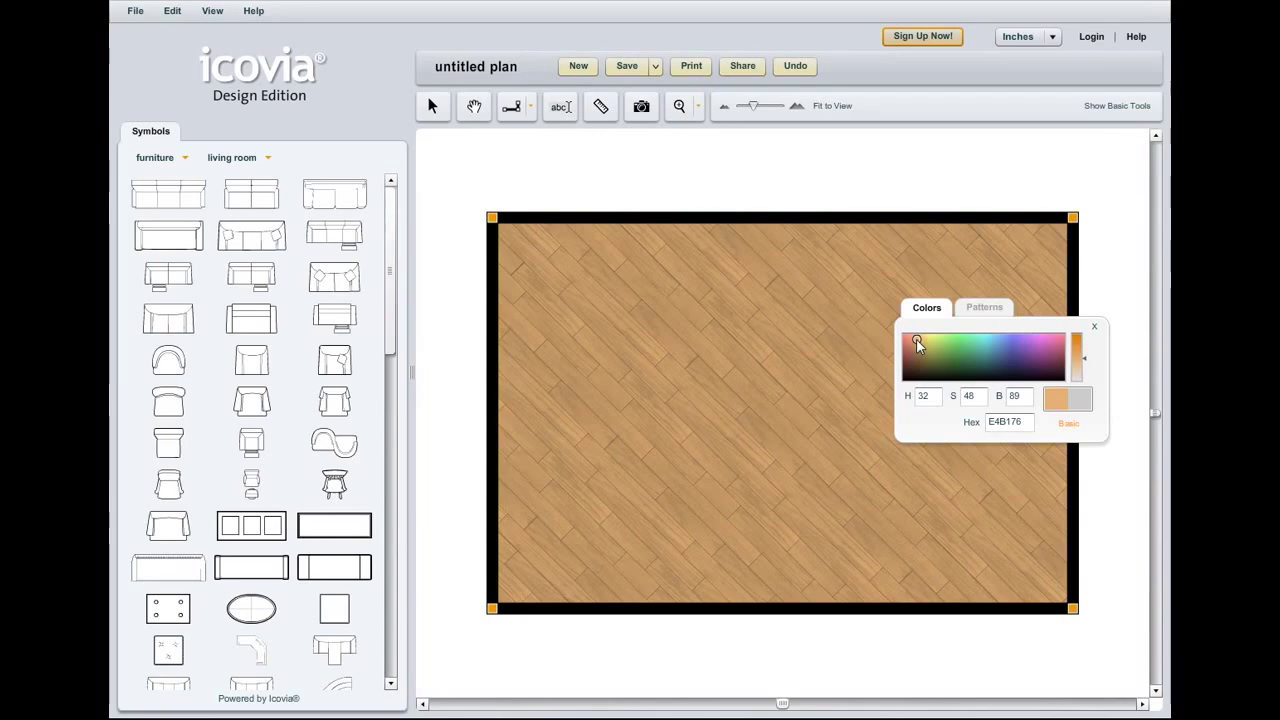
click(916, 341)
drag(916, 341, 914, 344)
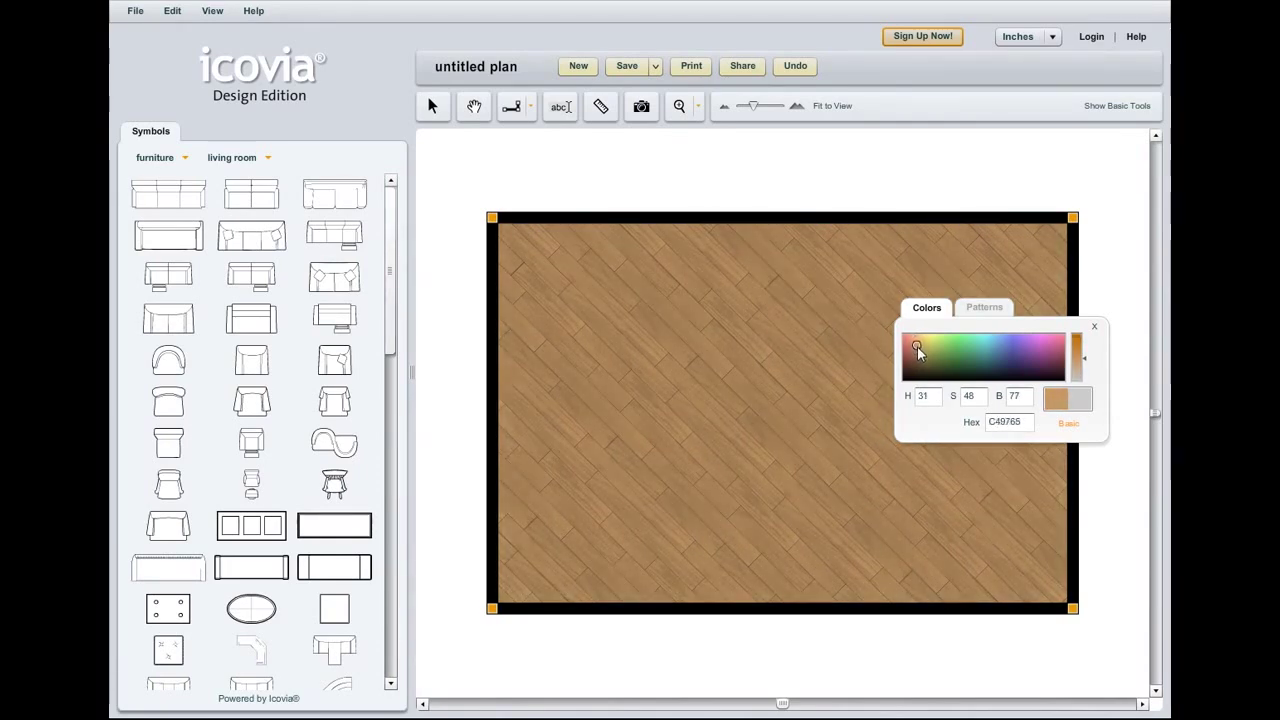
click(914, 344)
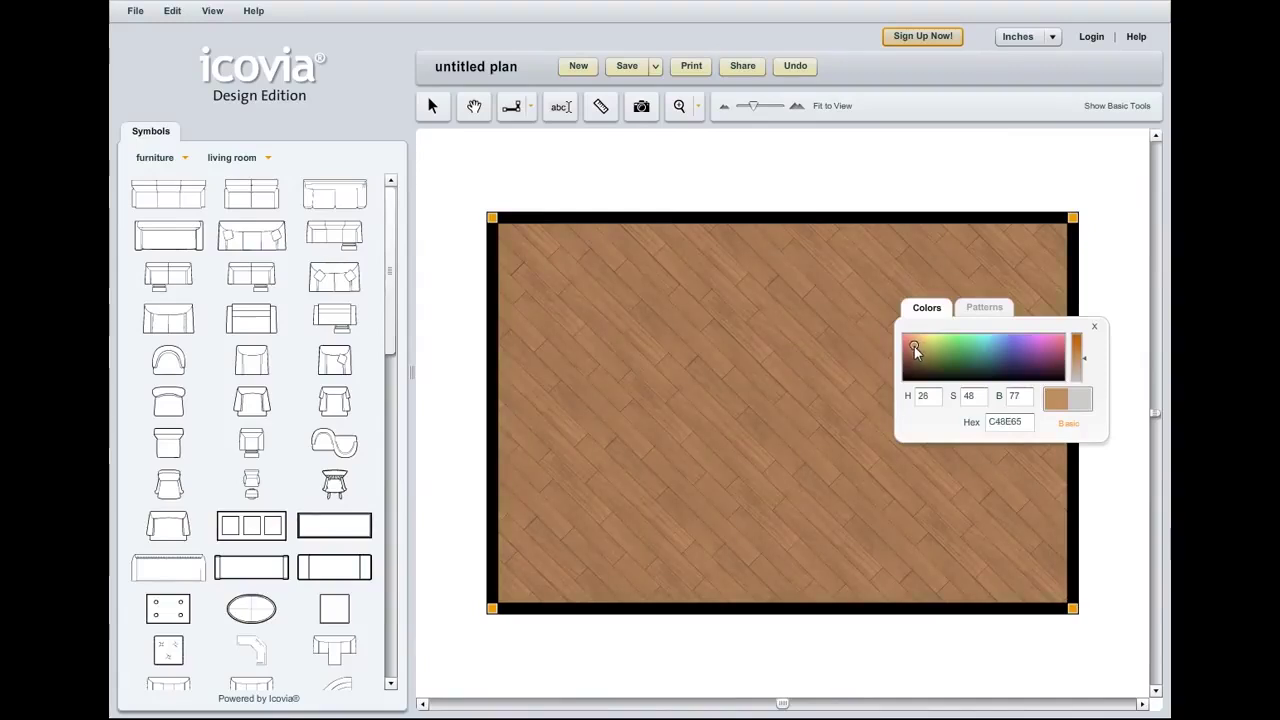
click(1097, 331)
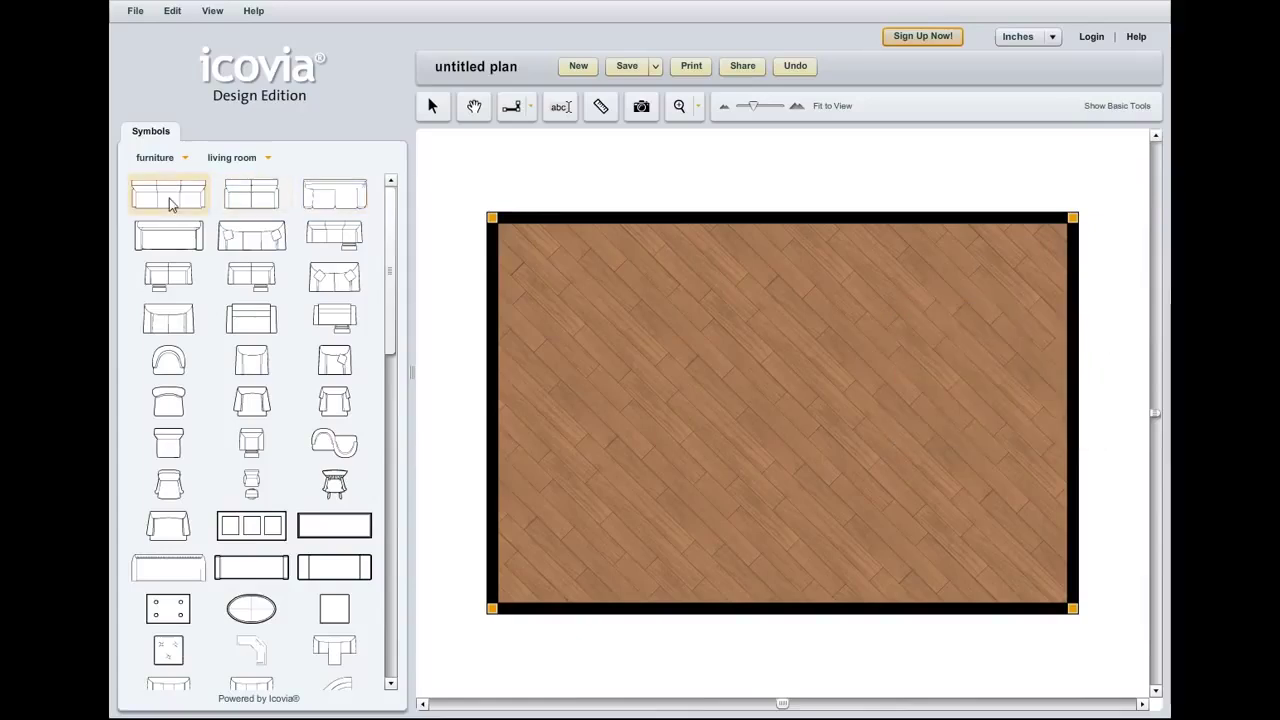
Step: Place a contemporary sofa near the top and a loveseat rotated about 60° at left
drag(168, 203, 699, 296)
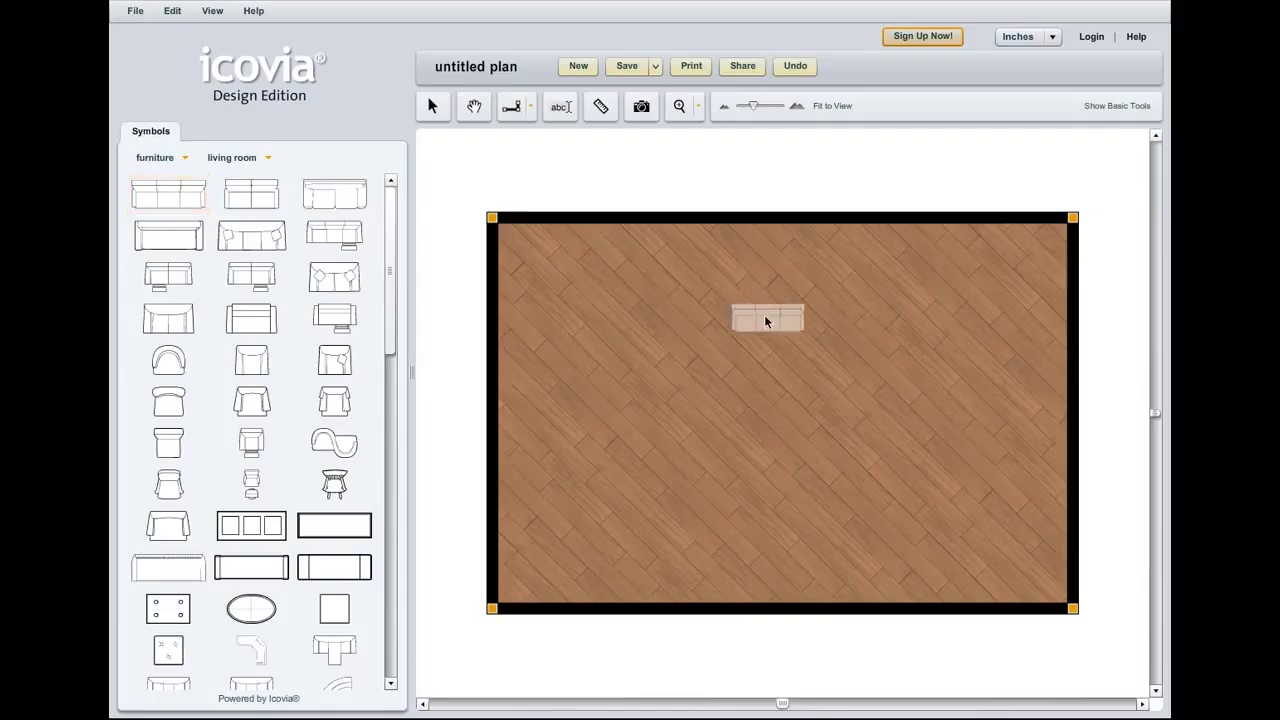
drag(770, 316, 770, 316)
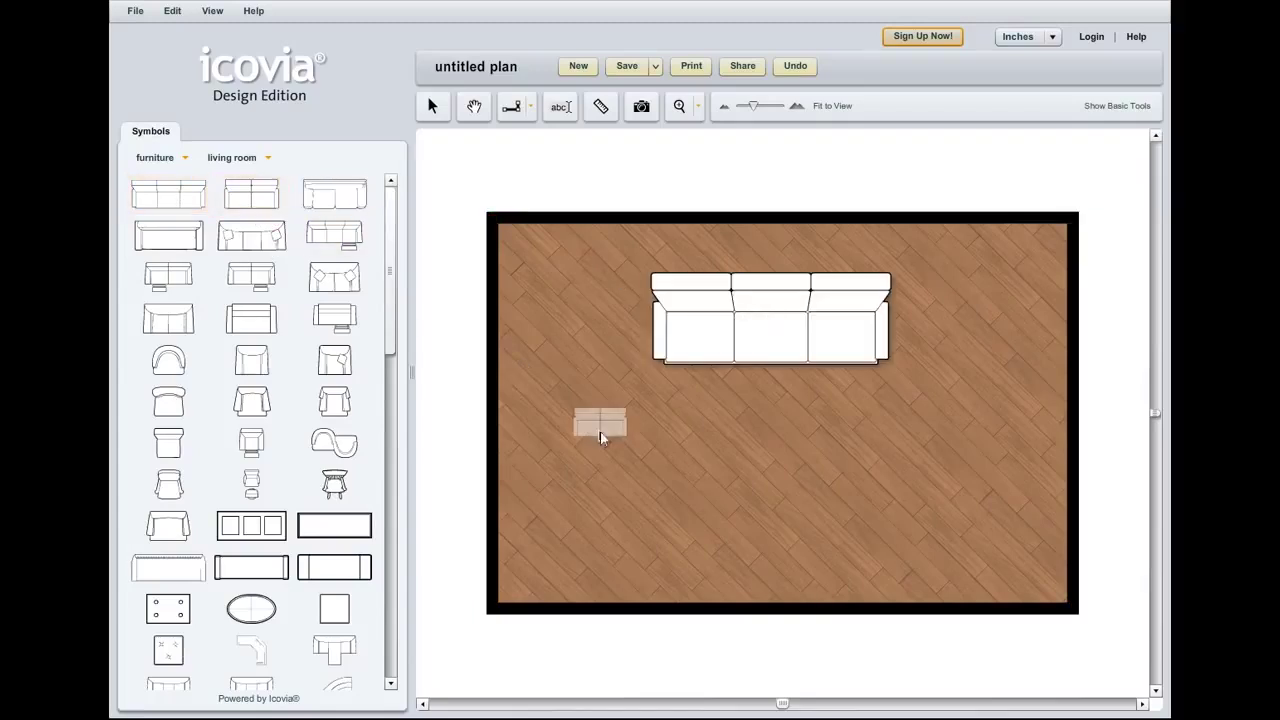
drag(254, 208, 600, 431)
click(520, 478)
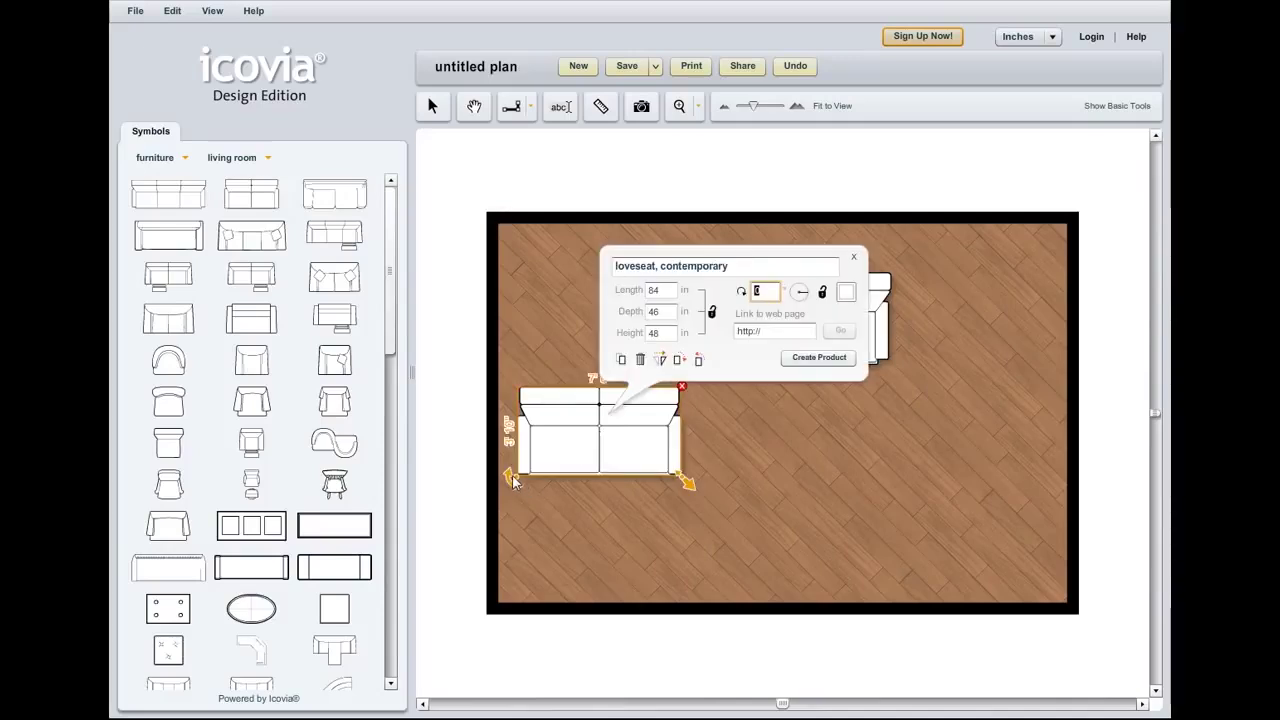
drag(512, 475, 578, 555)
click(782, 339)
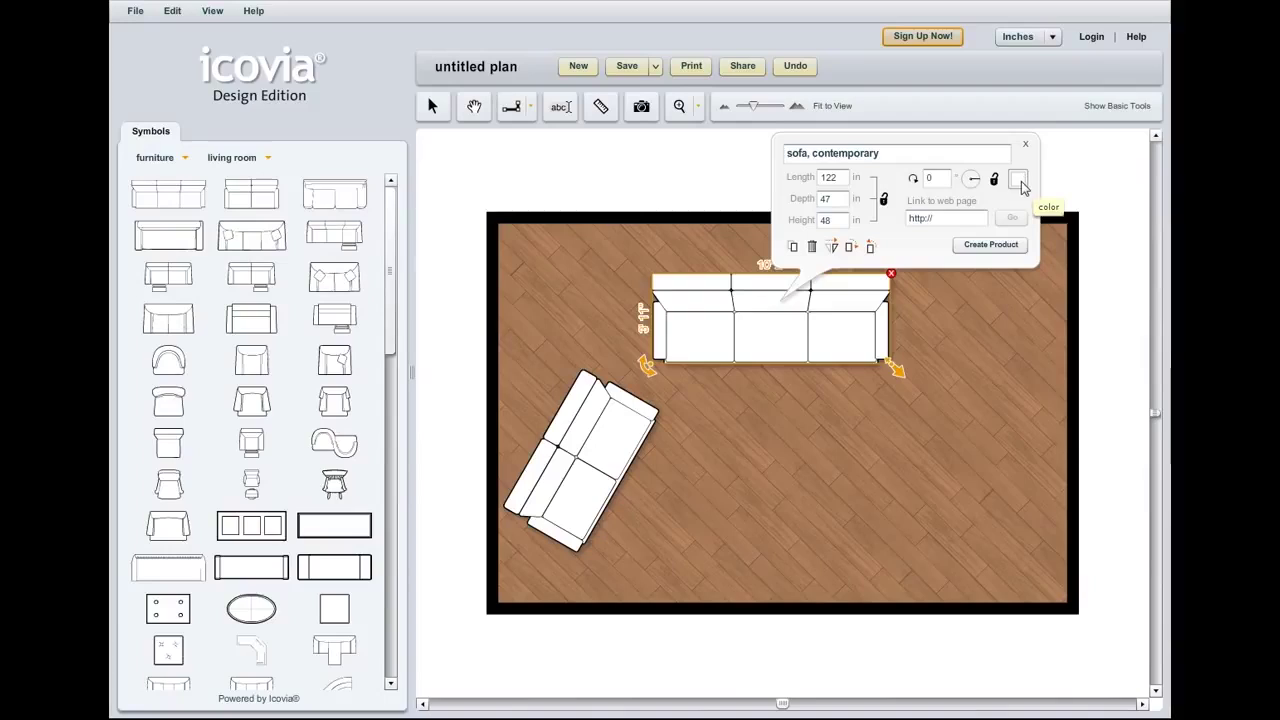
click(1018, 180)
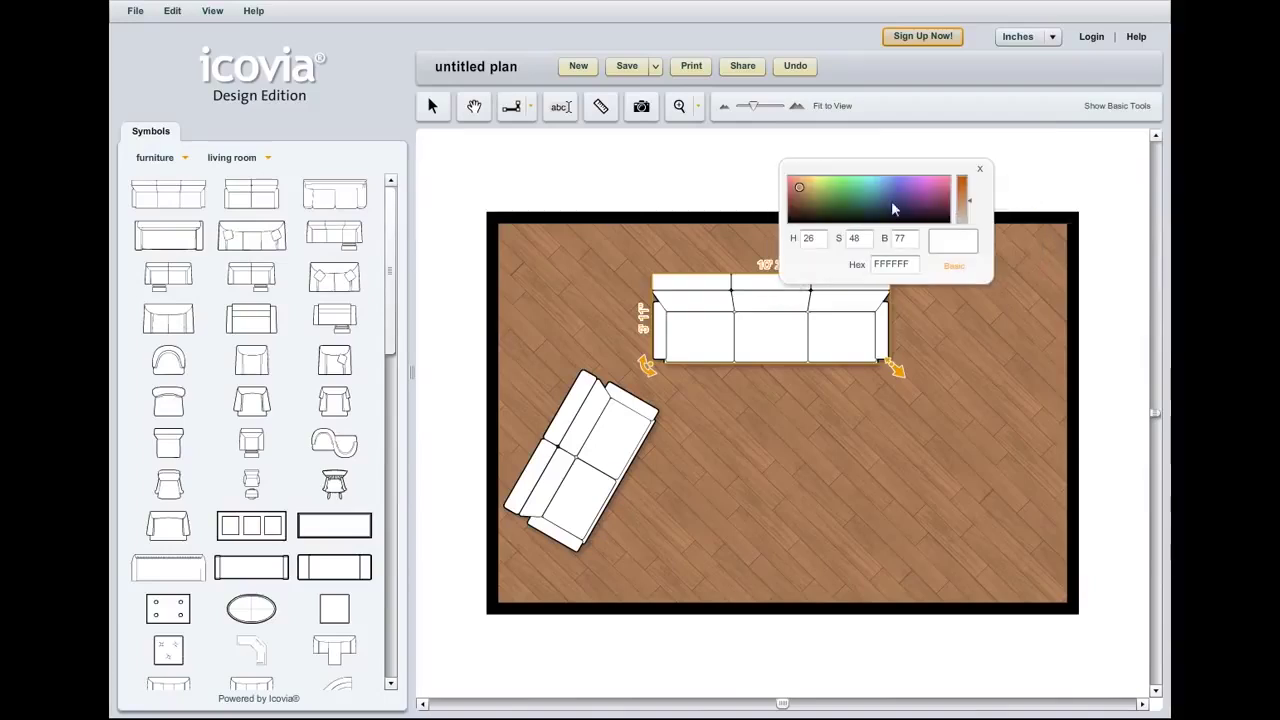
Step: Recolour the sofa dark grey 5B5B5B and copy its hex code
click(951, 268)
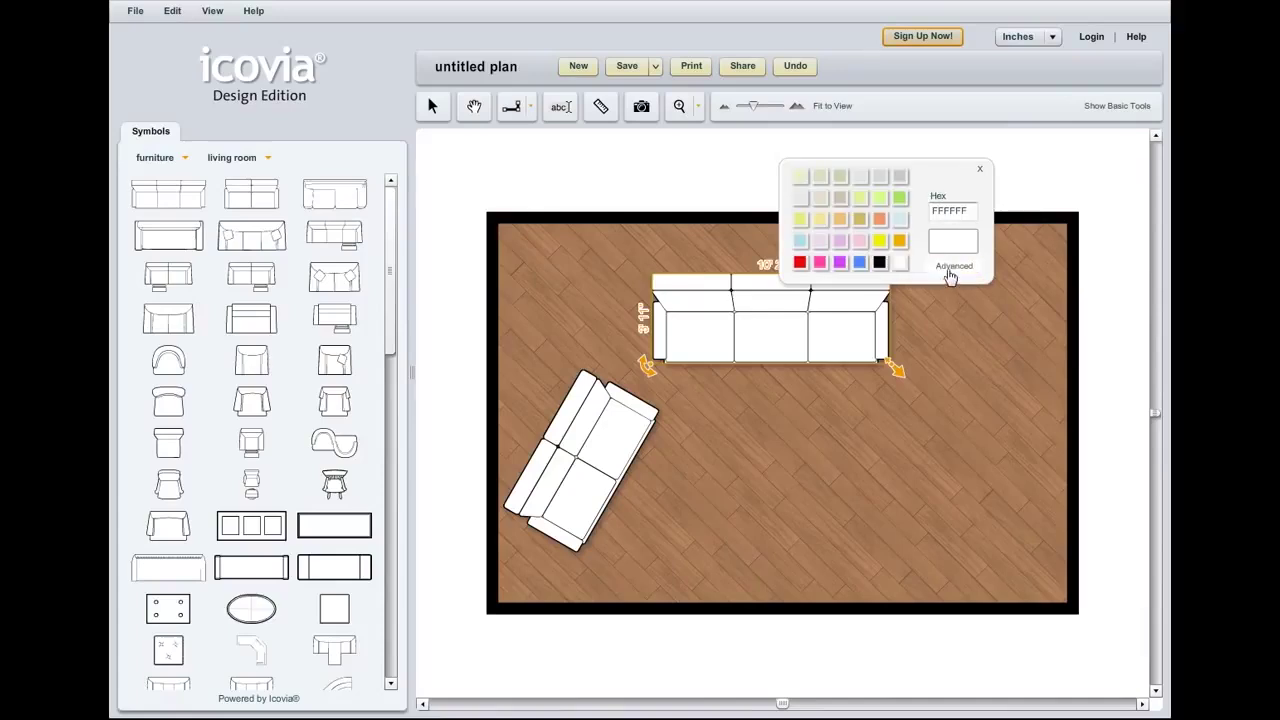
click(951, 268)
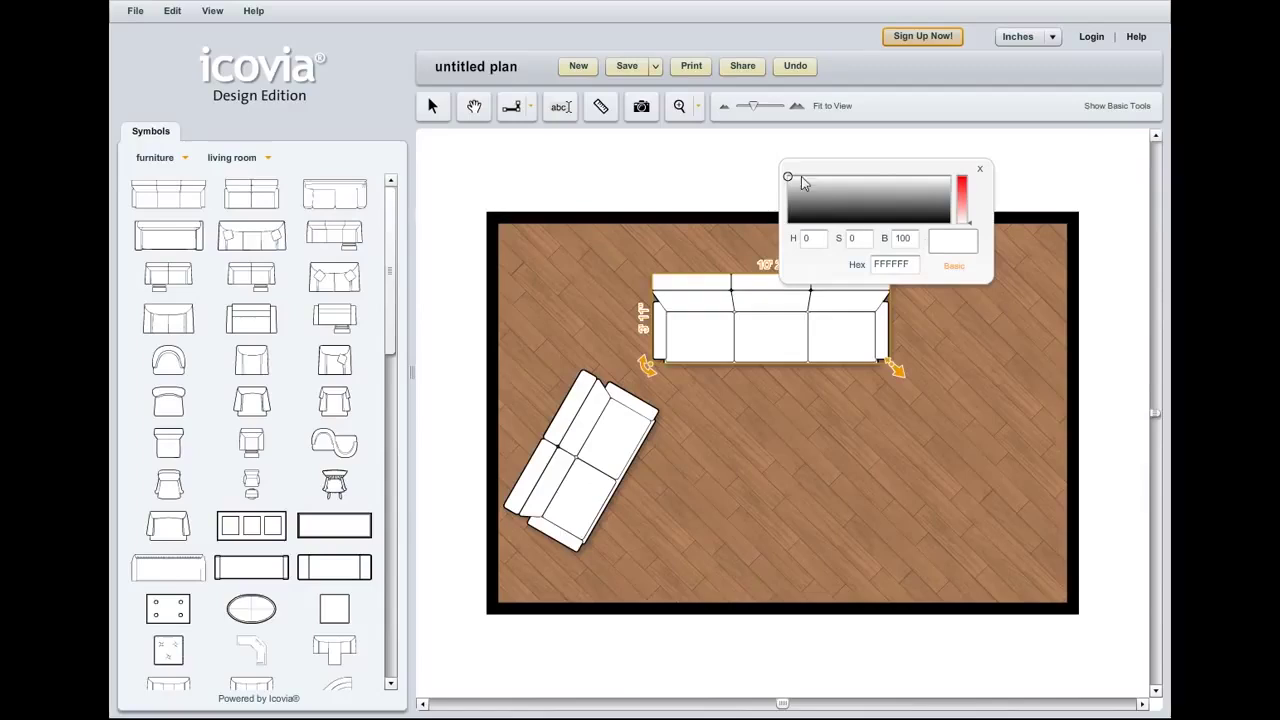
drag(788, 178, 795, 212)
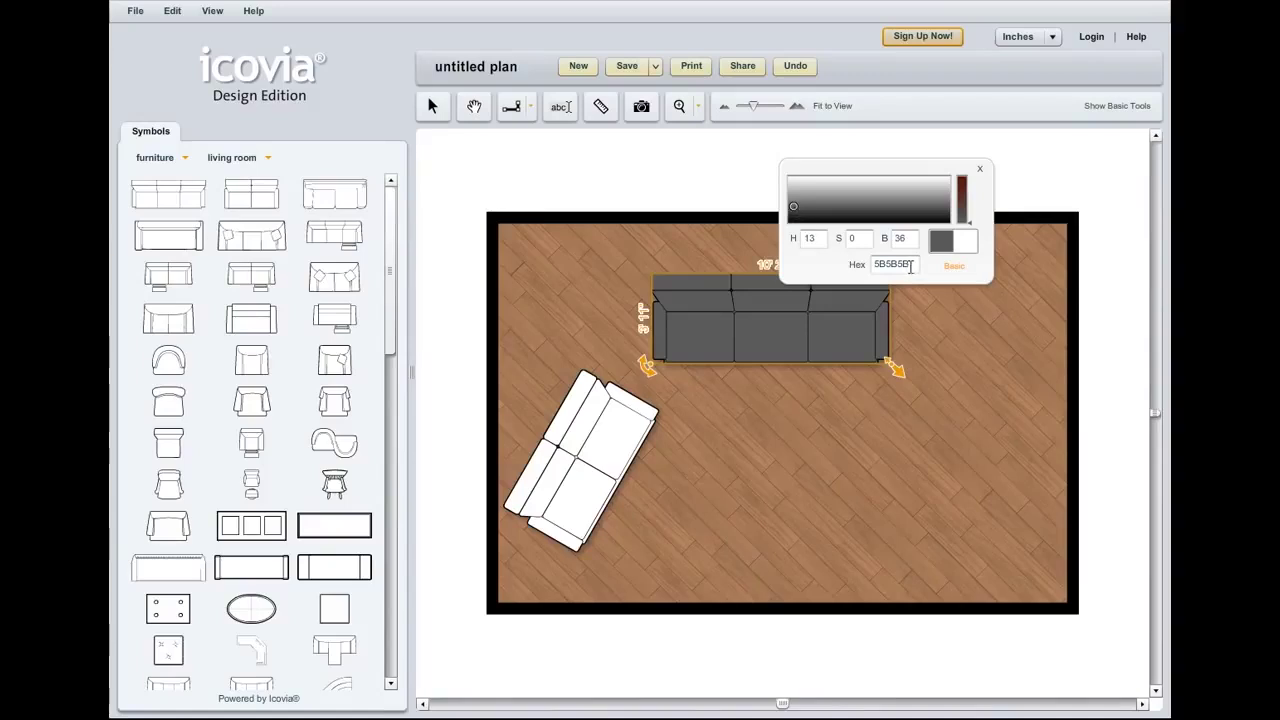
drag(910, 267, 855, 275)
right_click(896, 267)
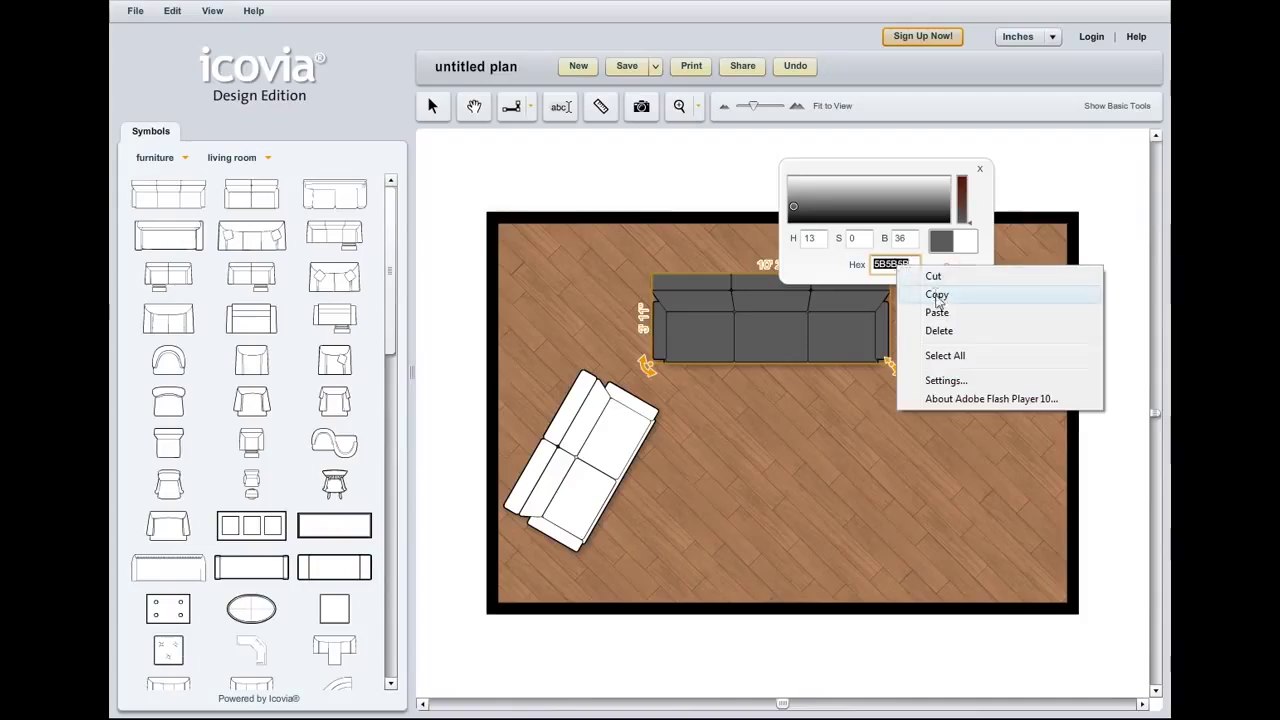
click(937, 296)
click(606, 452)
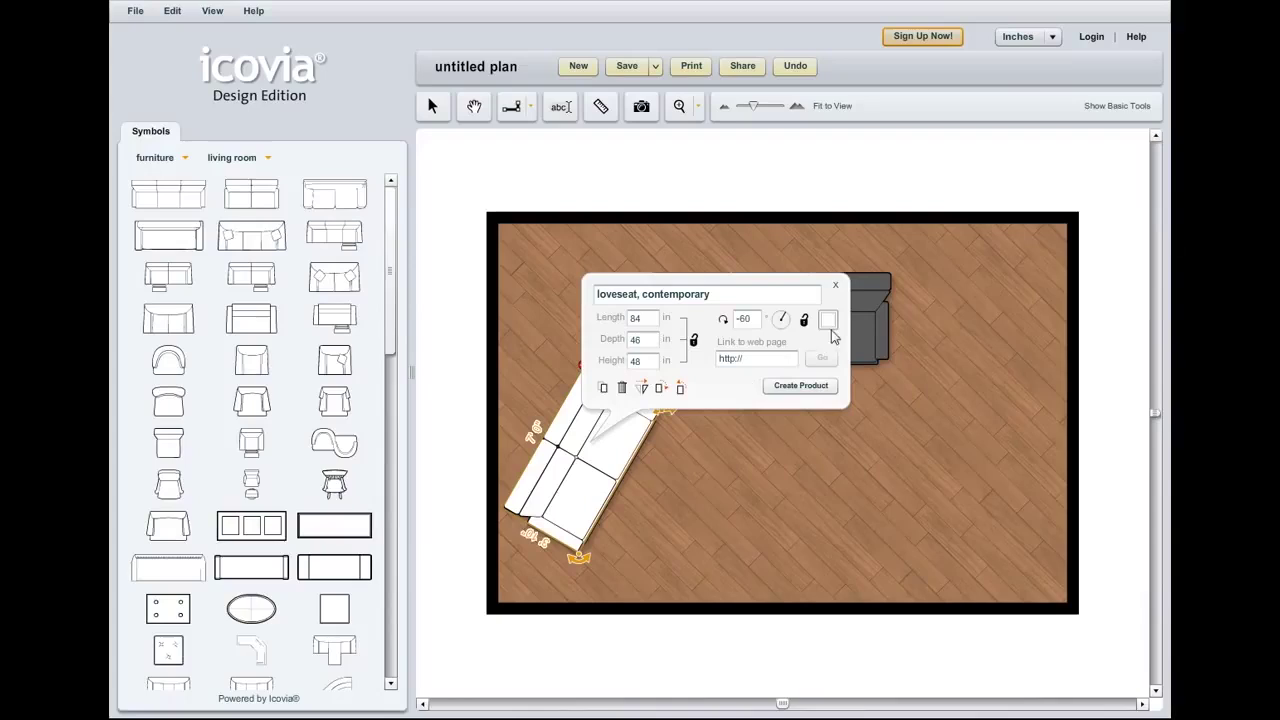
Step: Paste hex 5B5B5B as the loveseat's colour and close the colour picker
click(829, 322)
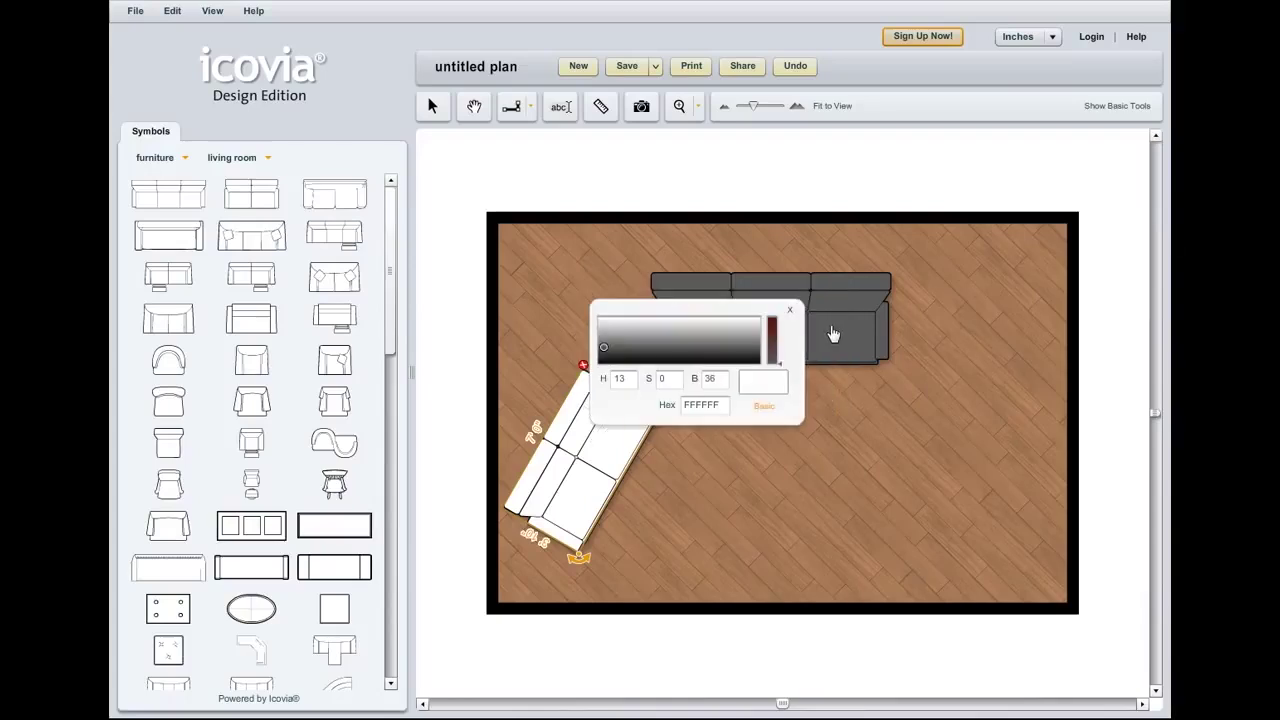
click(722, 405)
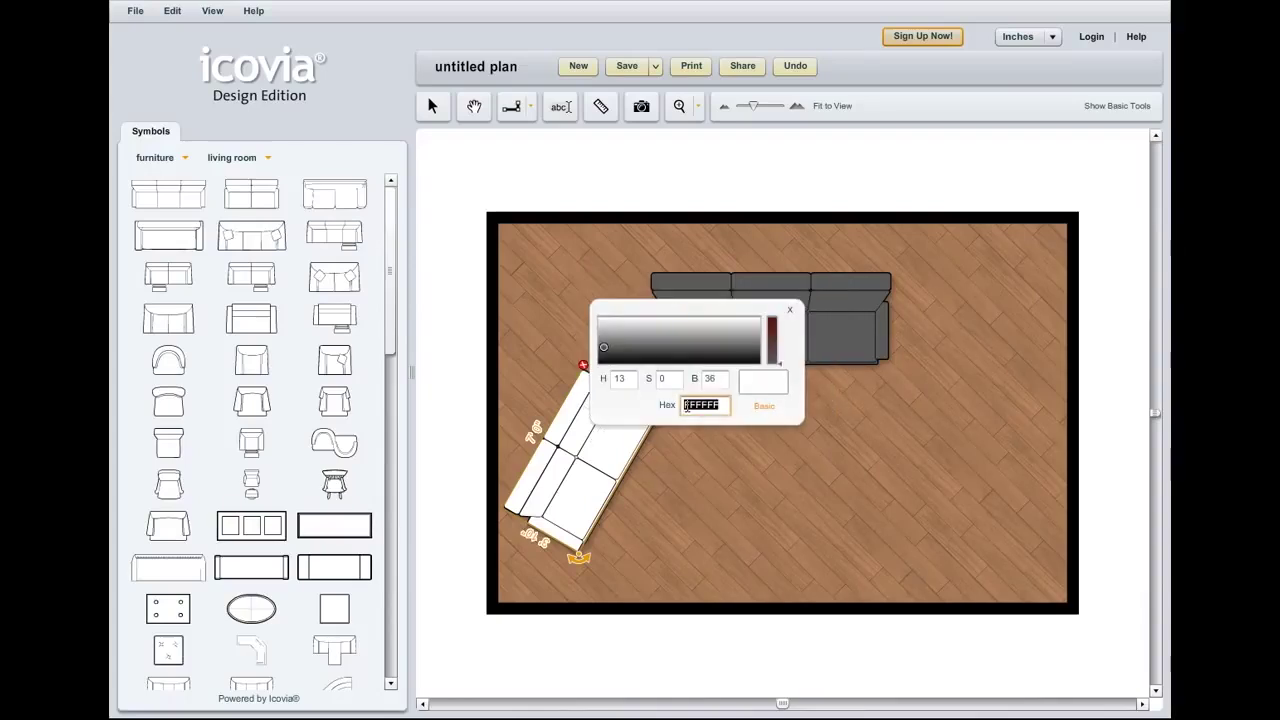
right_click(687, 404)
click(729, 459)
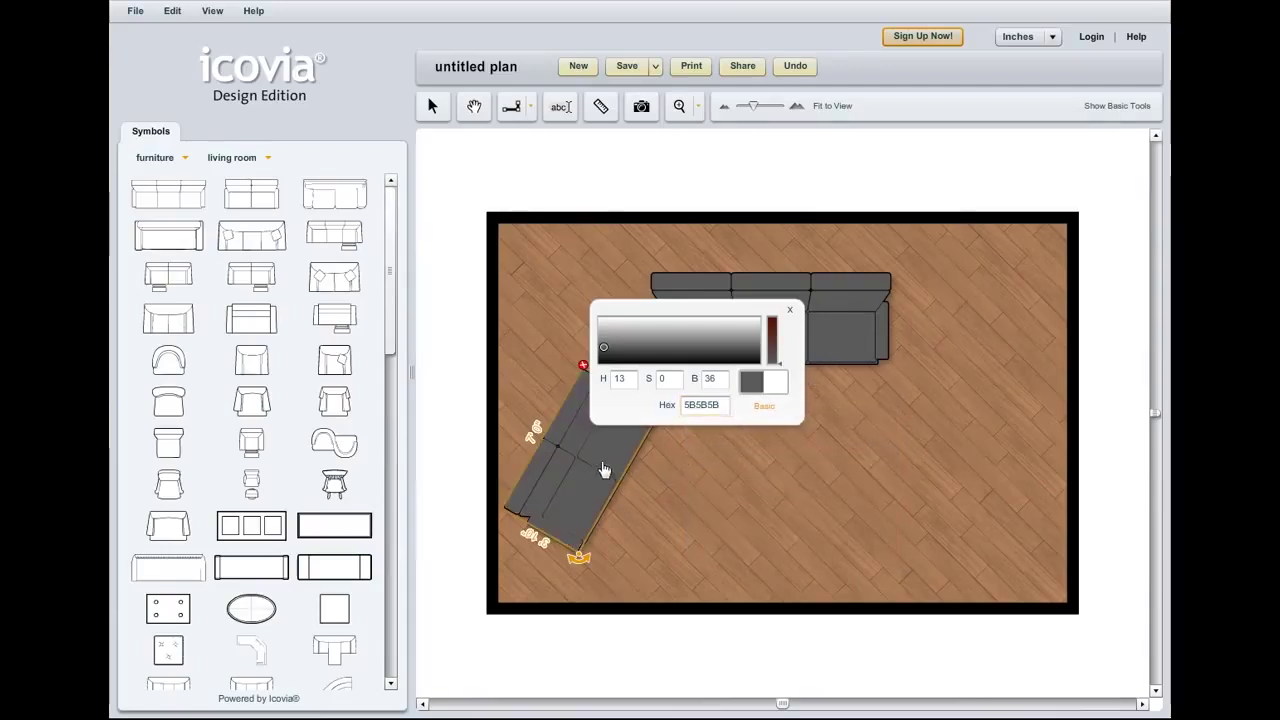
click(789, 310)
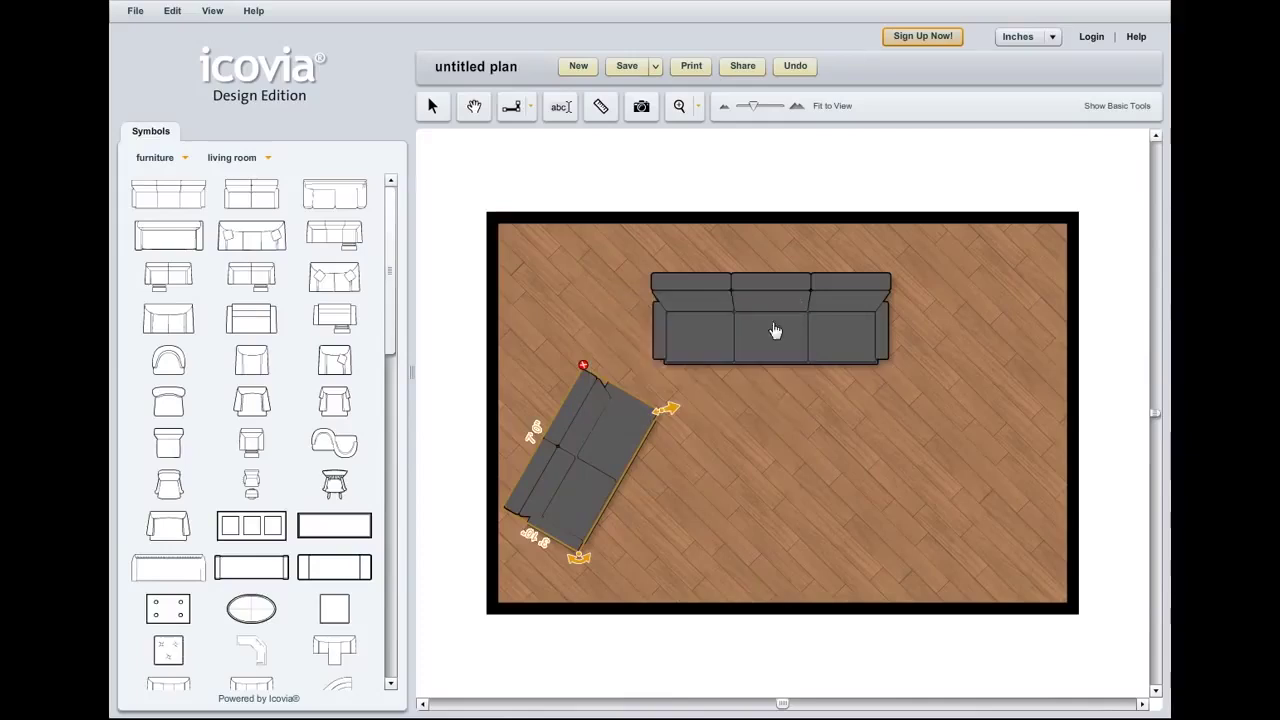
click(792, 447)
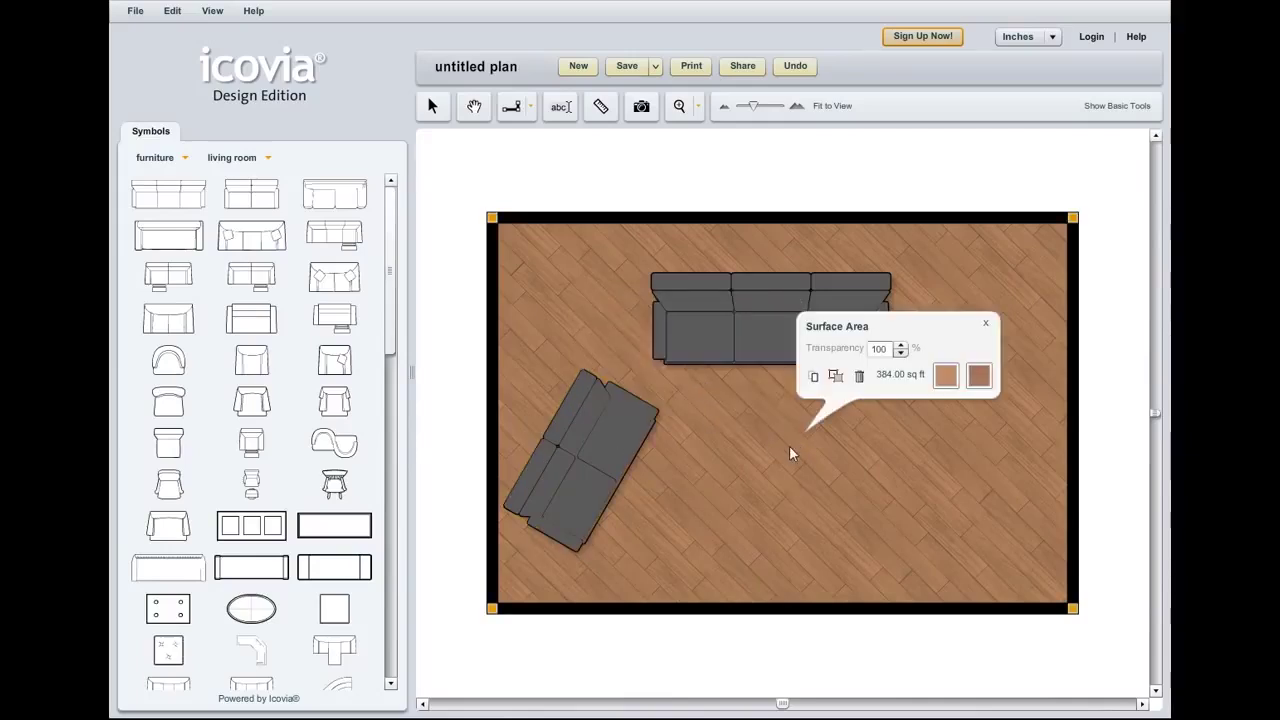
click(955, 466)
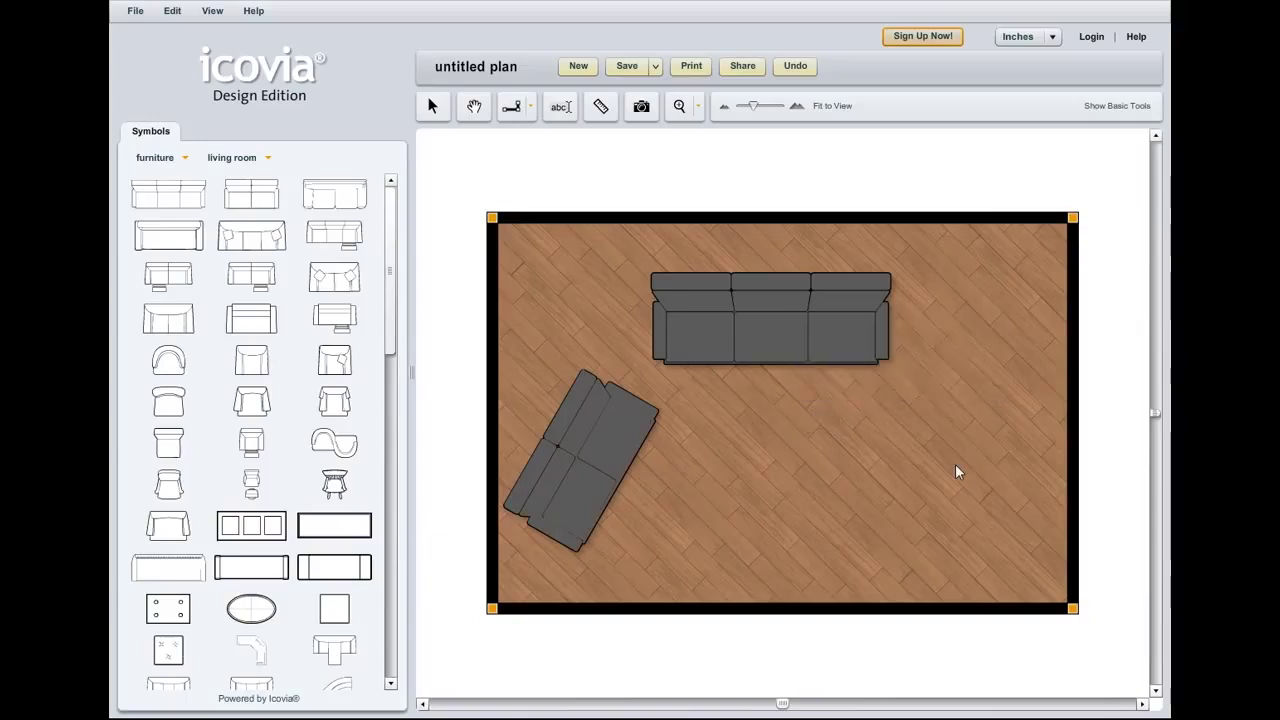
click(741, 321)
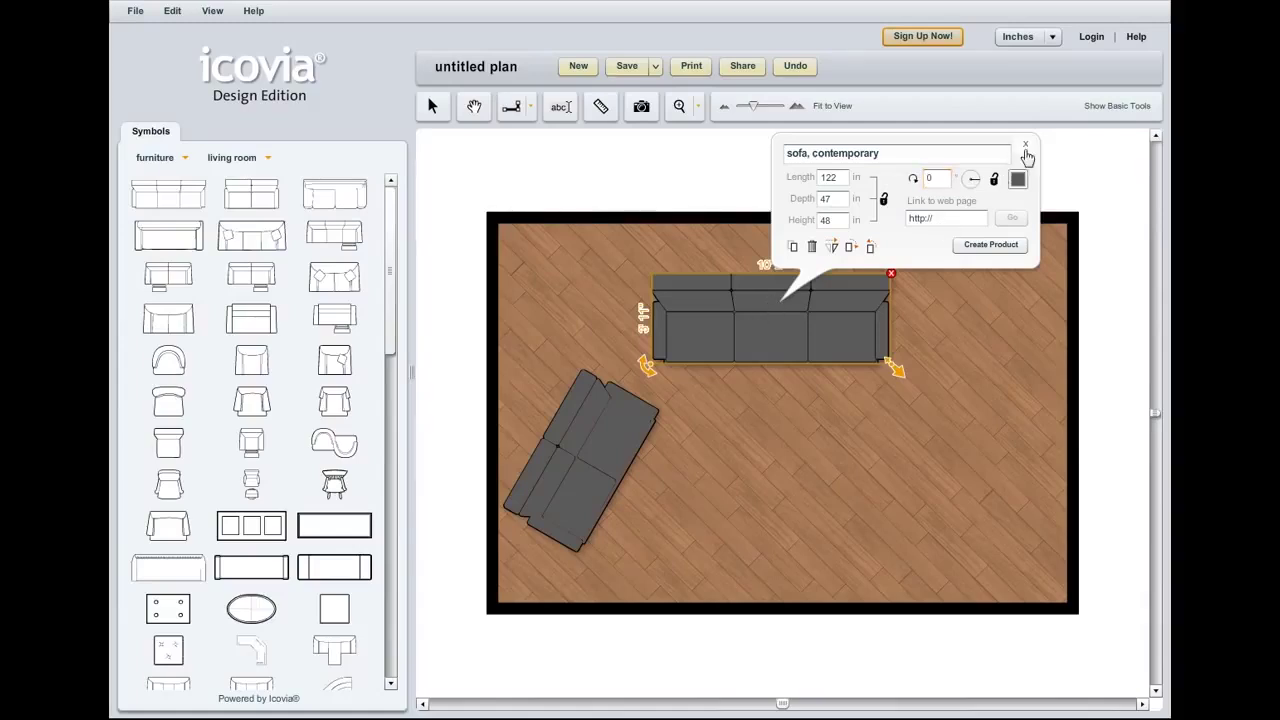
click(1025, 148)
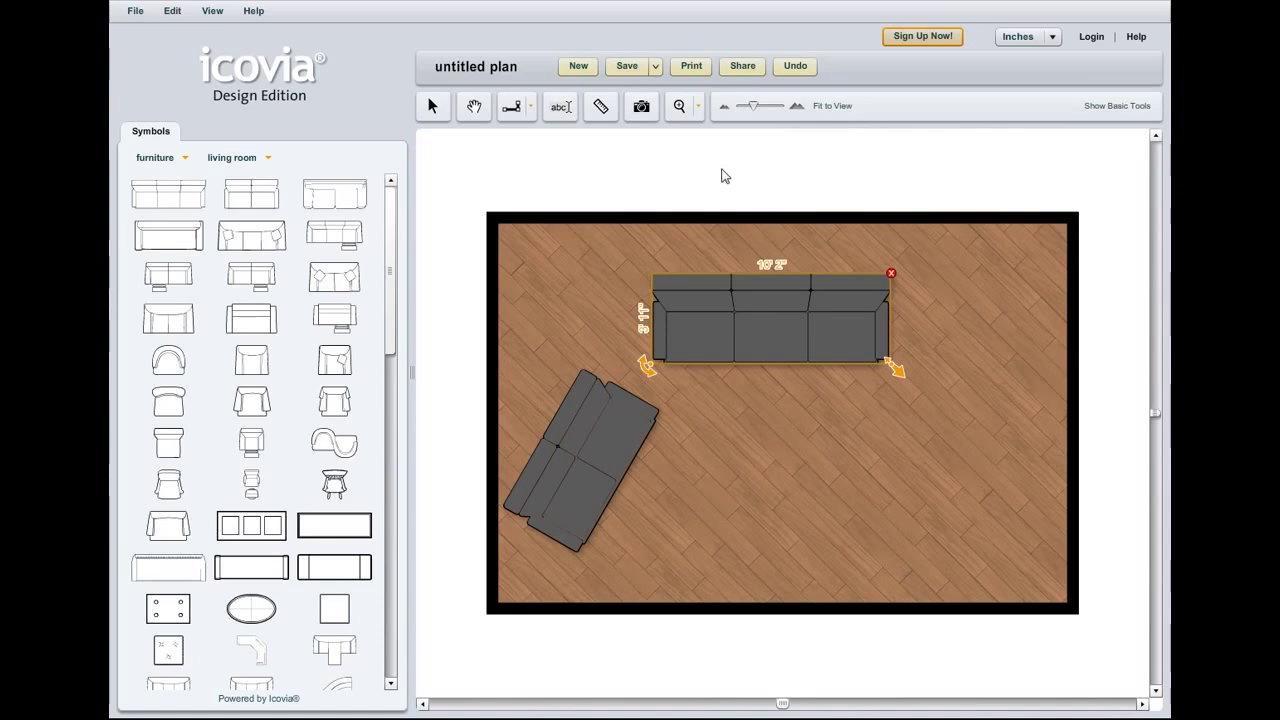